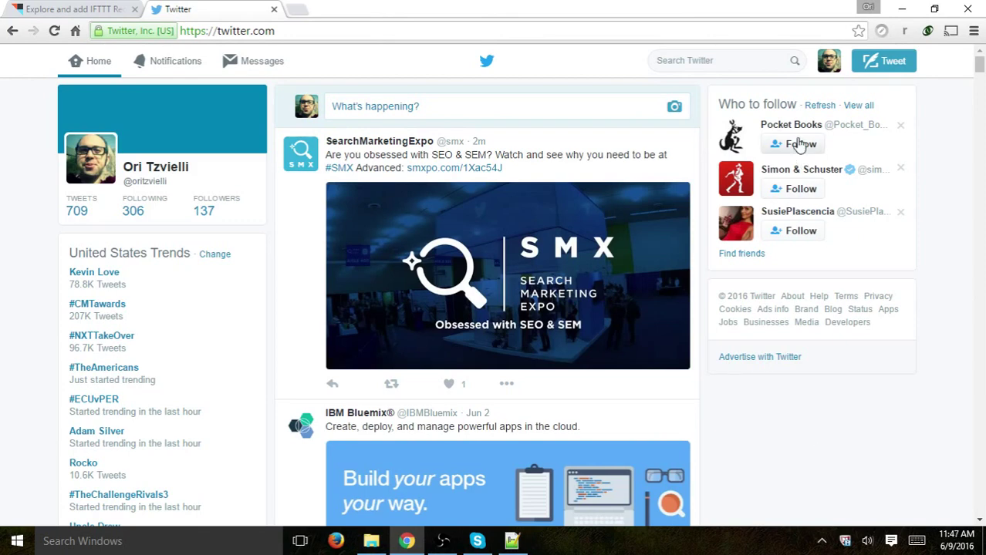
# - Search Twitter for 'monitor website'
pyautogui.click(731, 60)
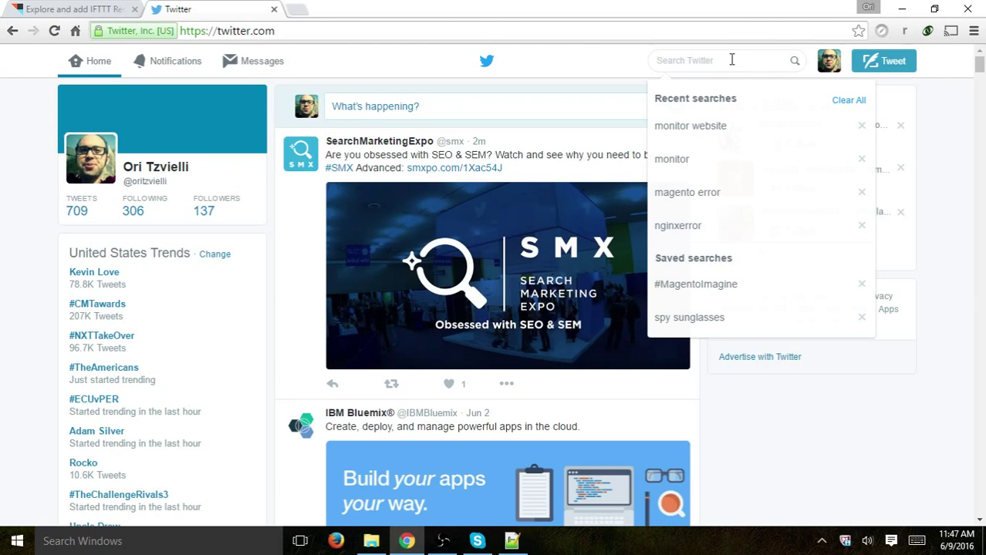
pyautogui.write('monitor')
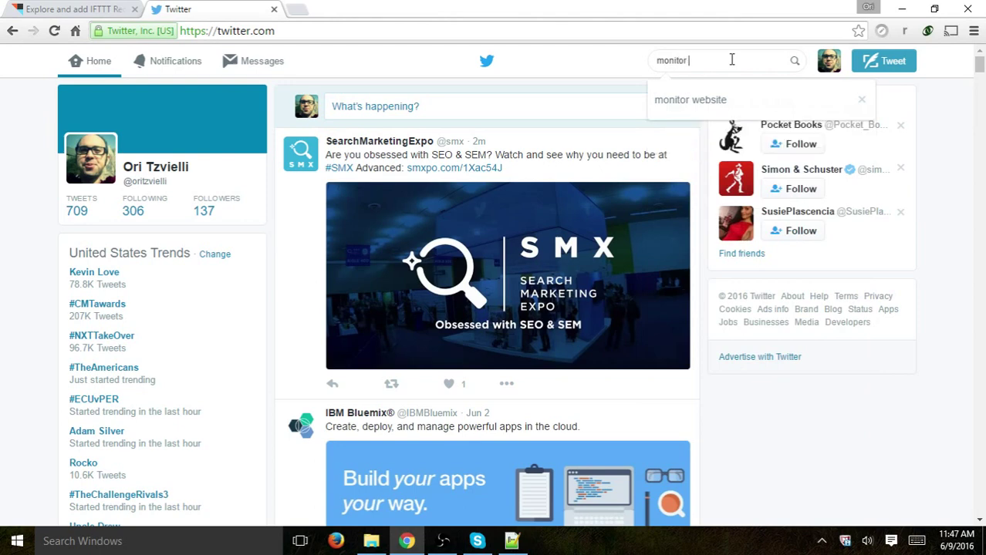
pyautogui.write(' website')
pyautogui.press('Return')
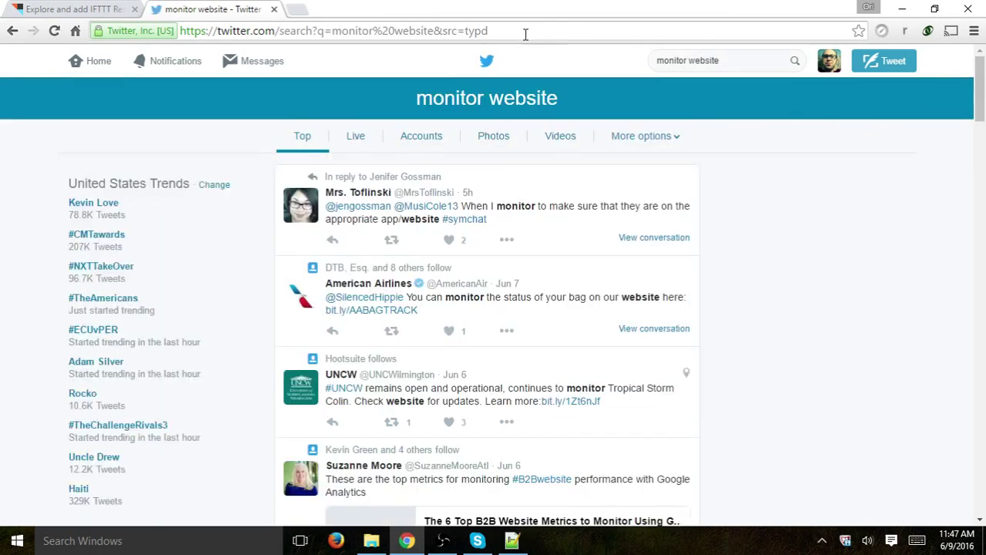
# - Inspect the search terms in the results page's URL, then return to the results
pyautogui.click(185, 31)
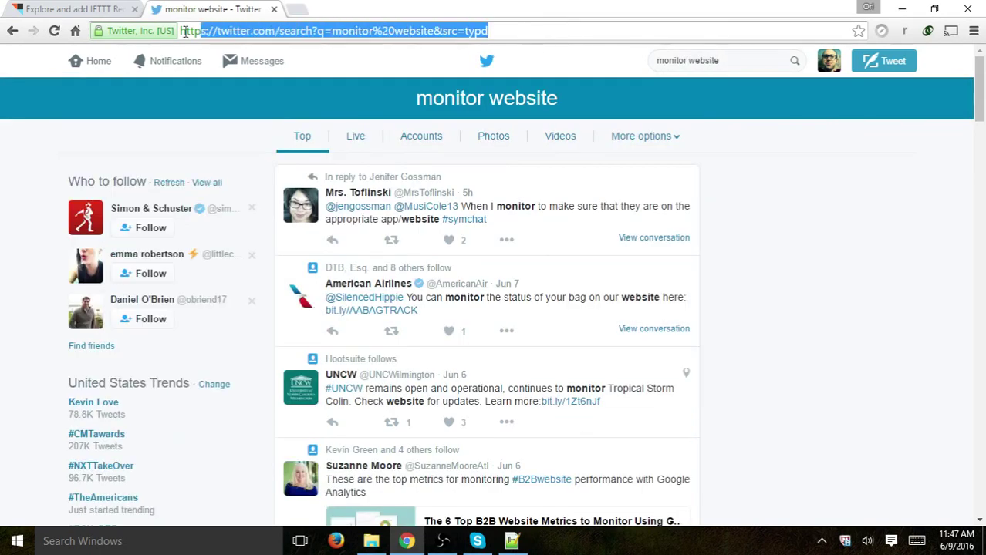
pyautogui.click(341, 31)
pyautogui.moveTo(332, 31); pyautogui.dragTo(434, 31)
pyautogui.click(802, 175)
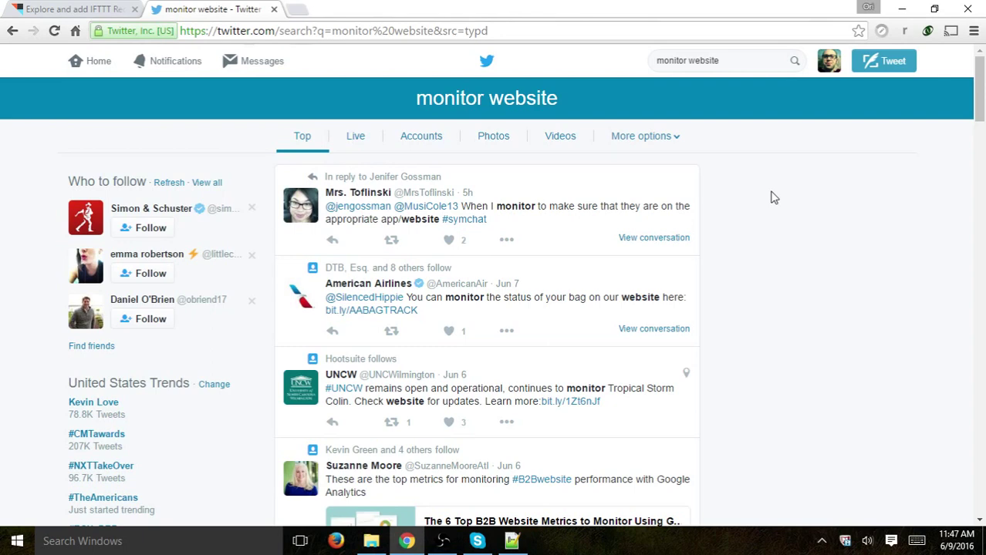
# - From the IFTTT tab's zelizeli account menu, choose Create to start a recipe
pyautogui.click(89, 8)
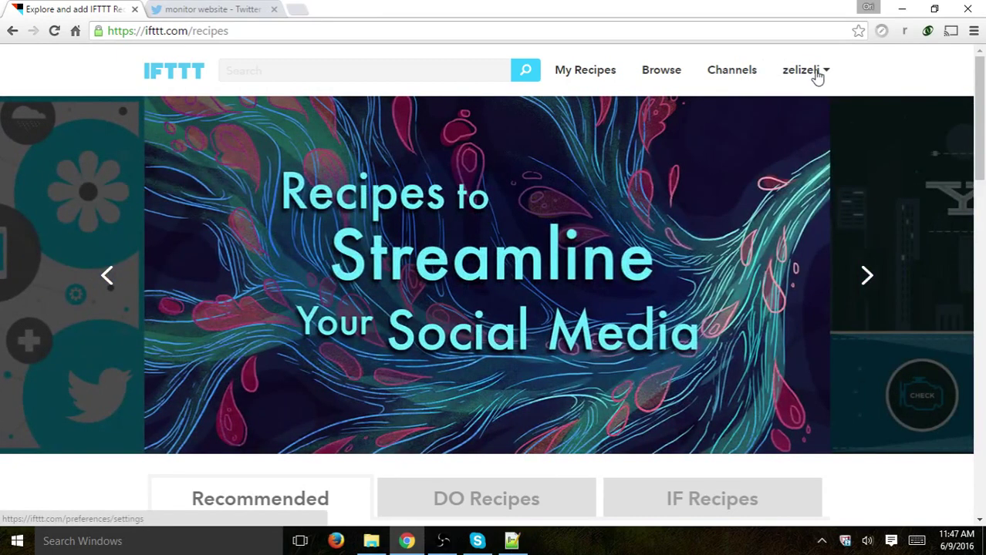
pyautogui.click(814, 72)
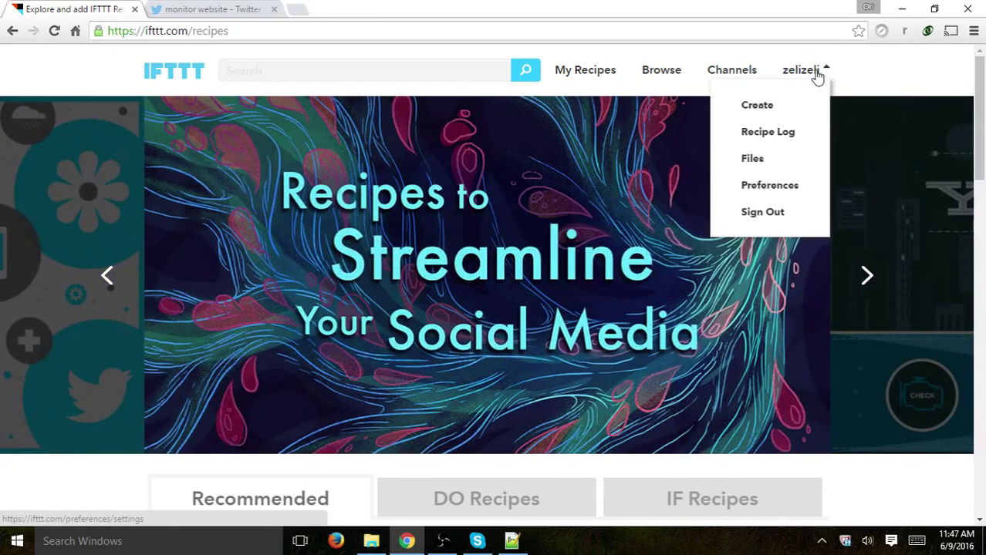
pyautogui.click(779, 106)
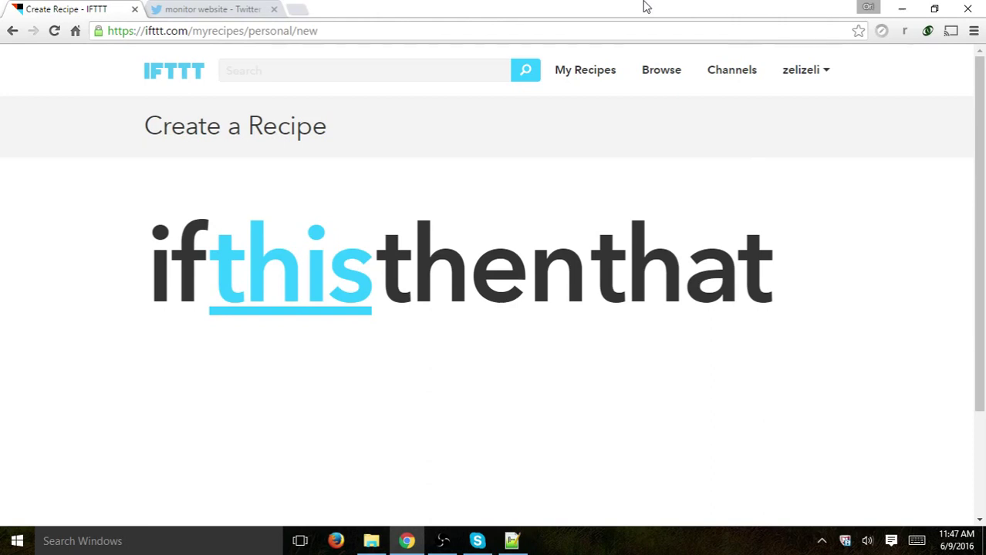
# - Set the 'this' trigger to Twitter's 'New tweet from search' for #monitorwebsite
pyautogui.click(312, 276)
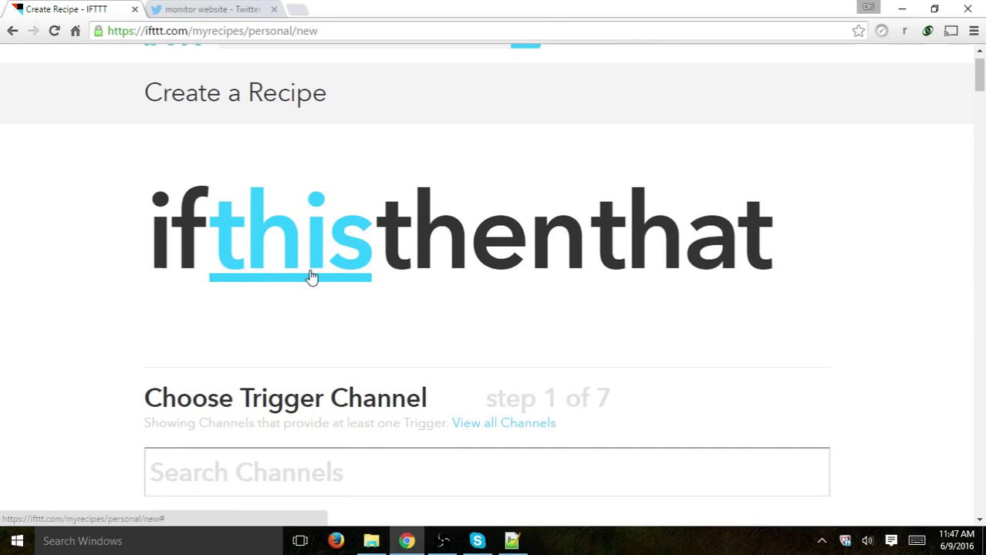
pyautogui.write('tw')
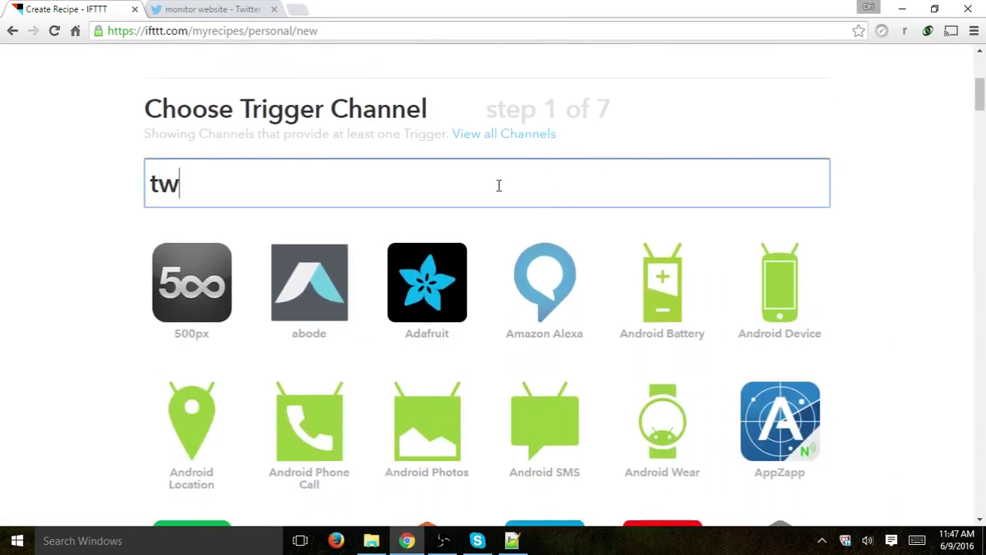
pyautogui.write('itter')
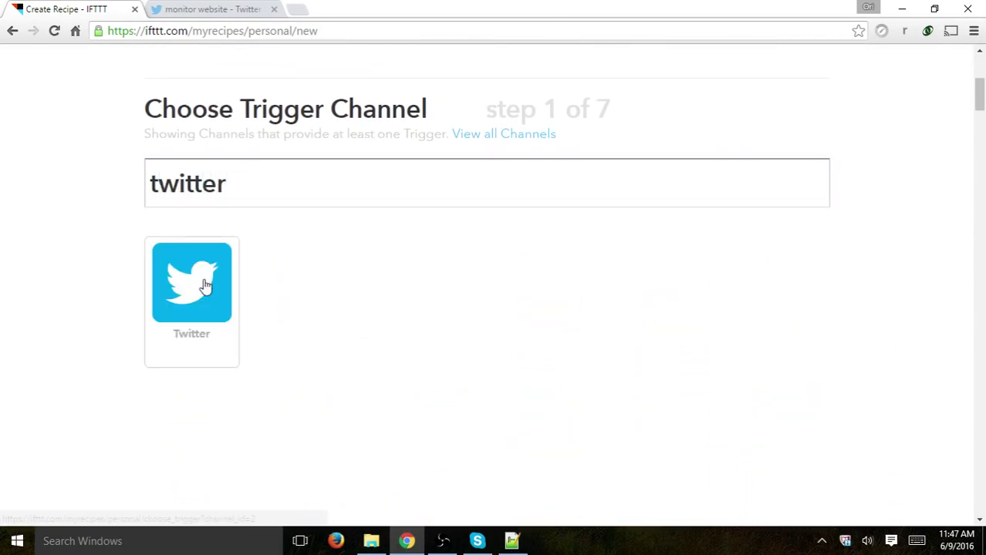
pyautogui.click(204, 285)
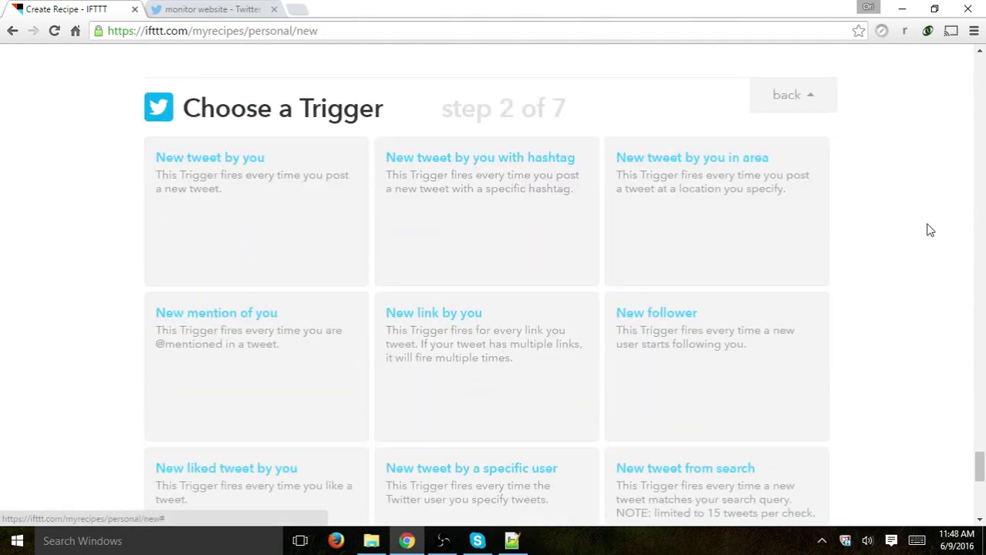
pyautogui.scroll(-2, 896, 250)
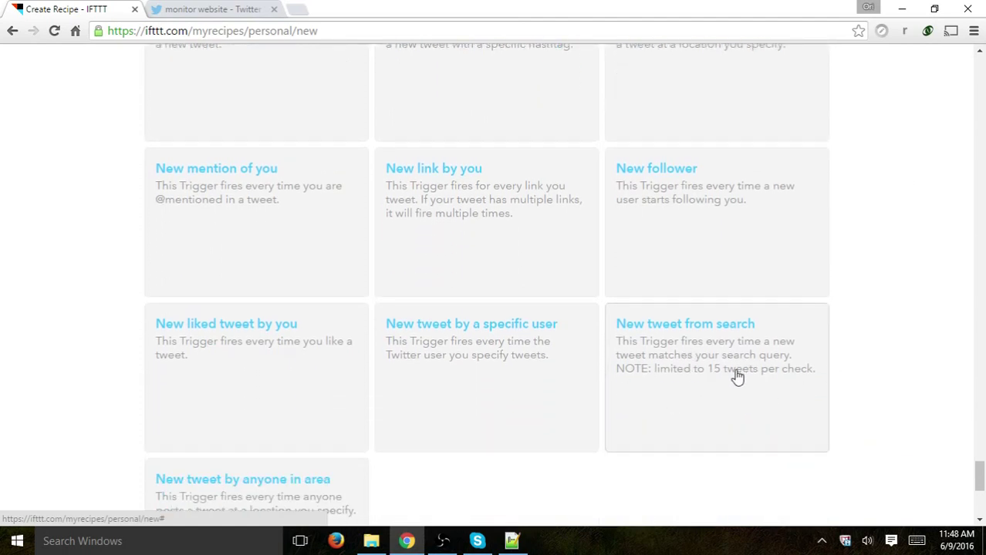
pyautogui.click(737, 377)
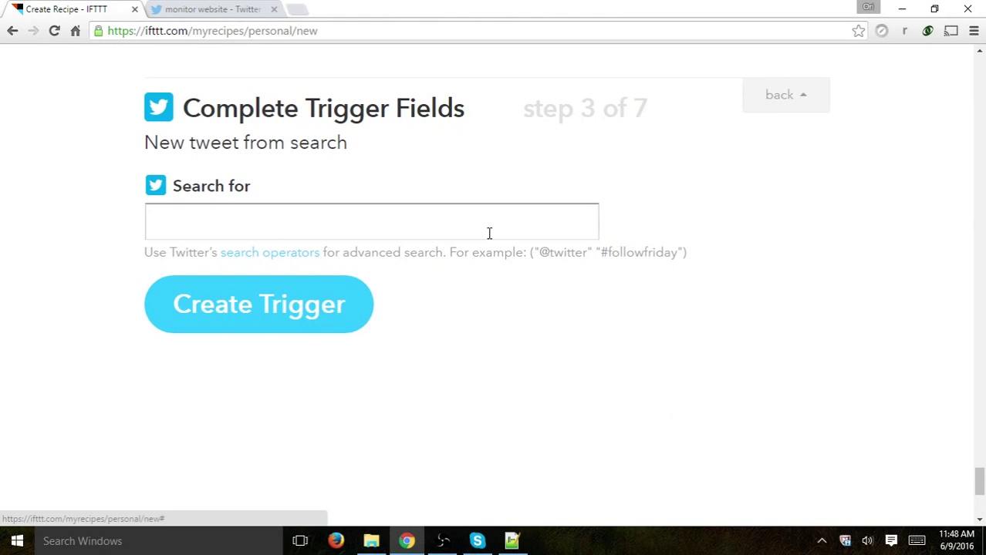
pyautogui.click(478, 231)
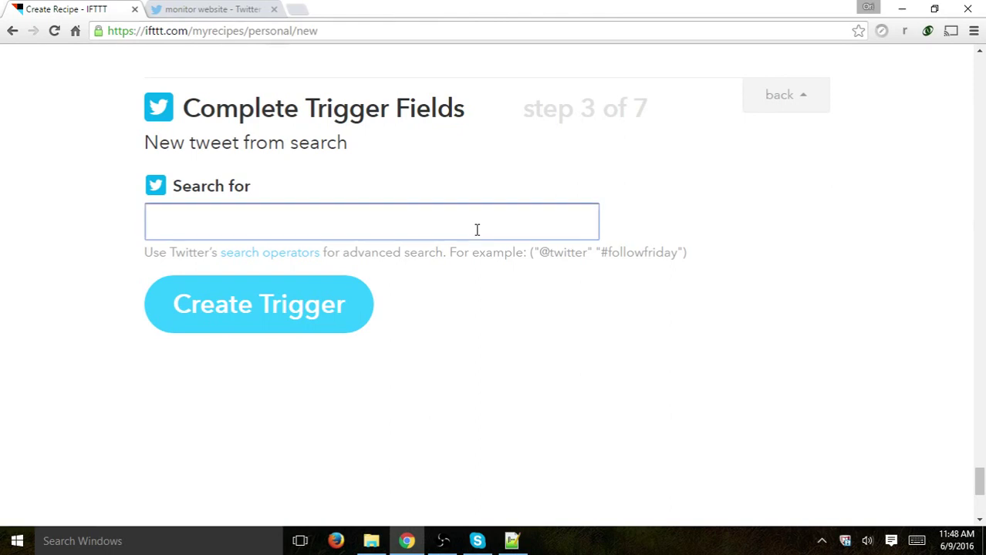
pyautogui.write('#monitorweb')
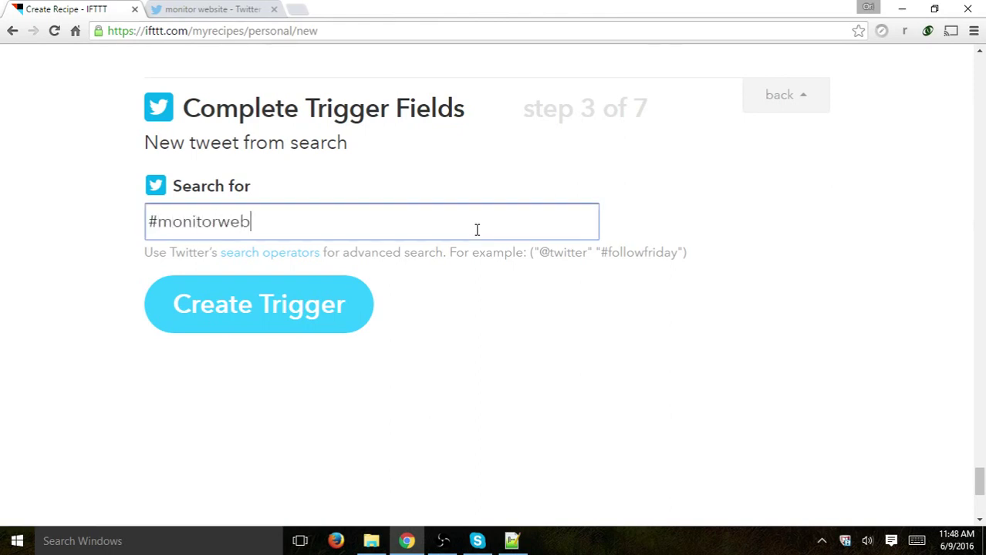
pyautogui.write('site')
pyautogui.moveTo(283, 211); pyautogui.dragTo(26, 205)
pyautogui.click(247, 311)
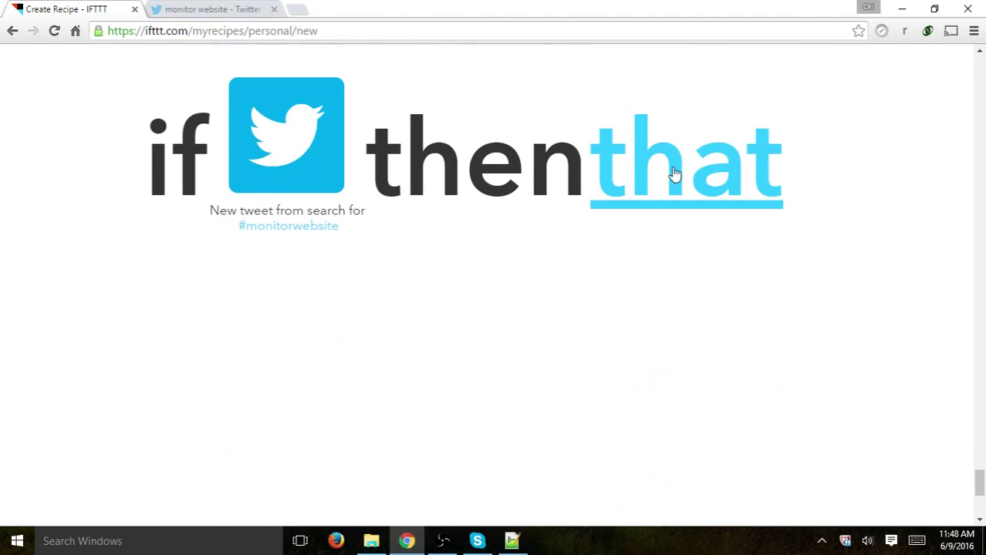
# - Choose Gmail's 'Send an email' as the 'that' action
pyautogui.click(674, 174)
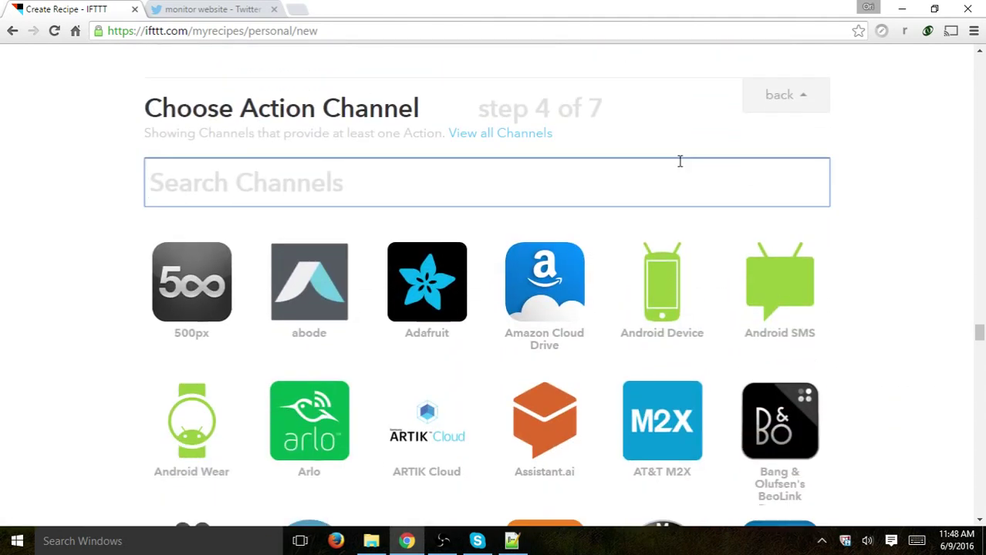
pyautogui.write('gmail')
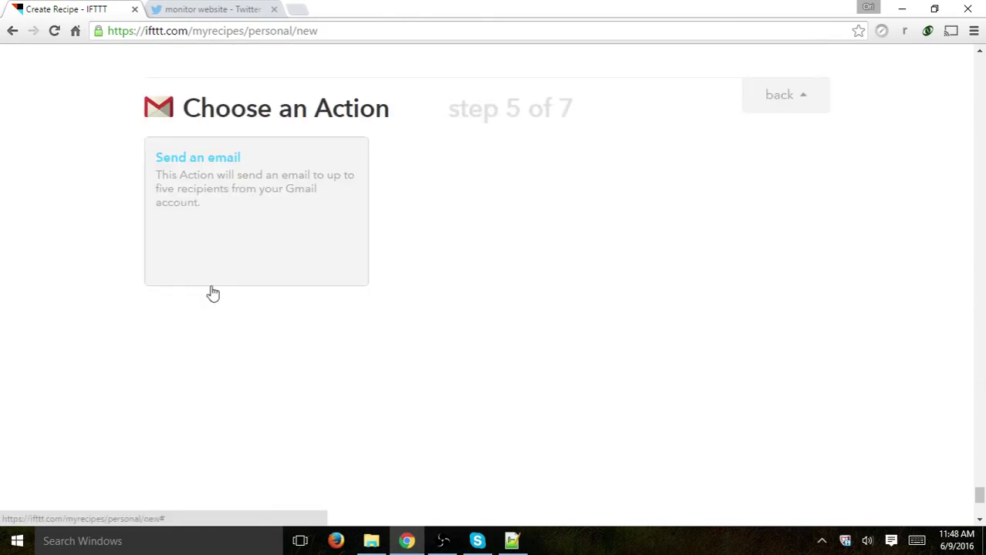
pyautogui.click(262, 223)
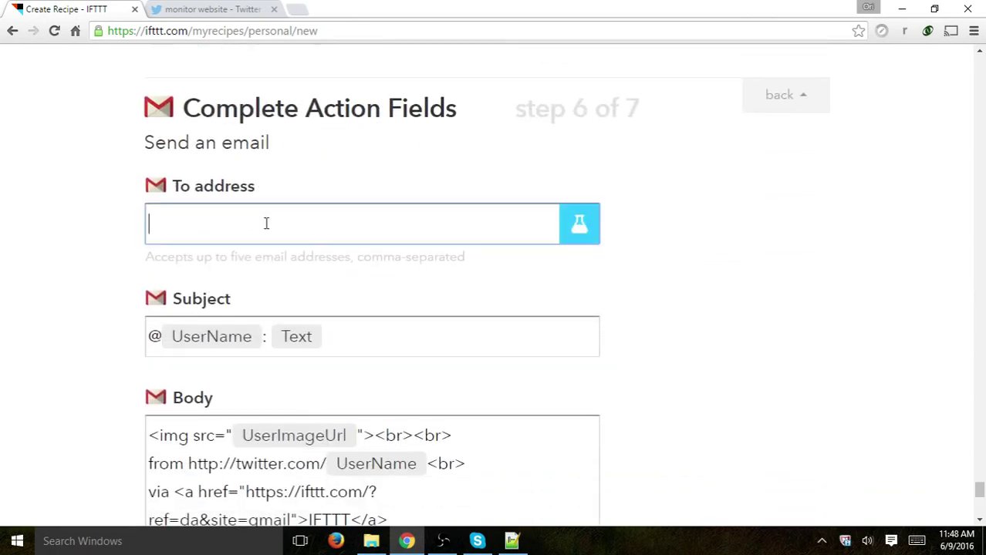
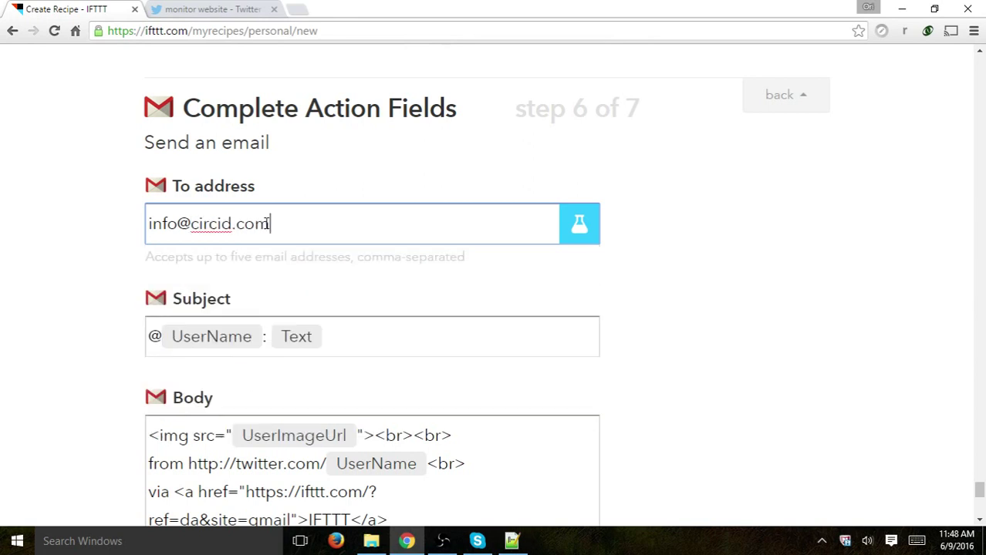
# - Enter the recipient's e-mail address, review the subject fields, and create the action
pyautogui.click(84, 290)
pyautogui.scroll(-1, 108, 278)
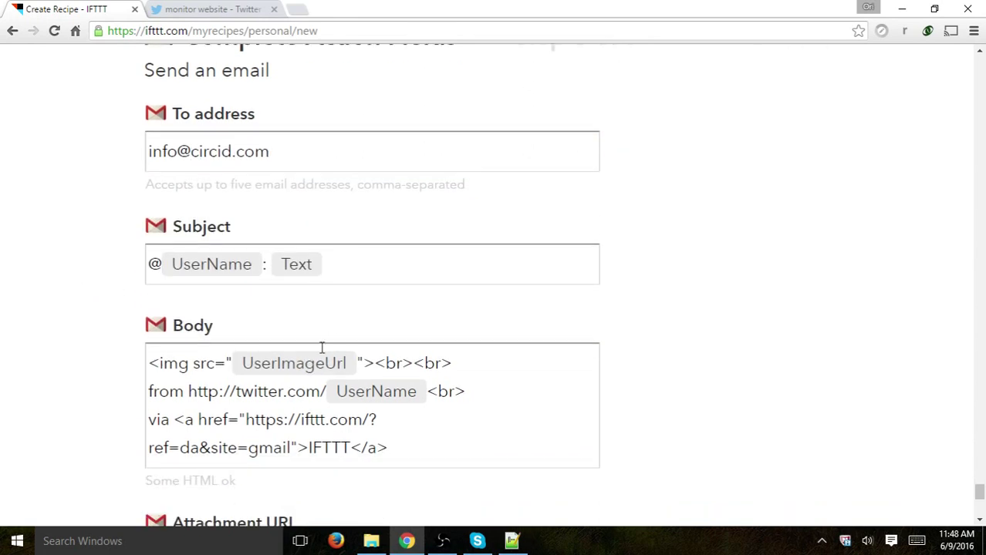
pyautogui.click(416, 263)
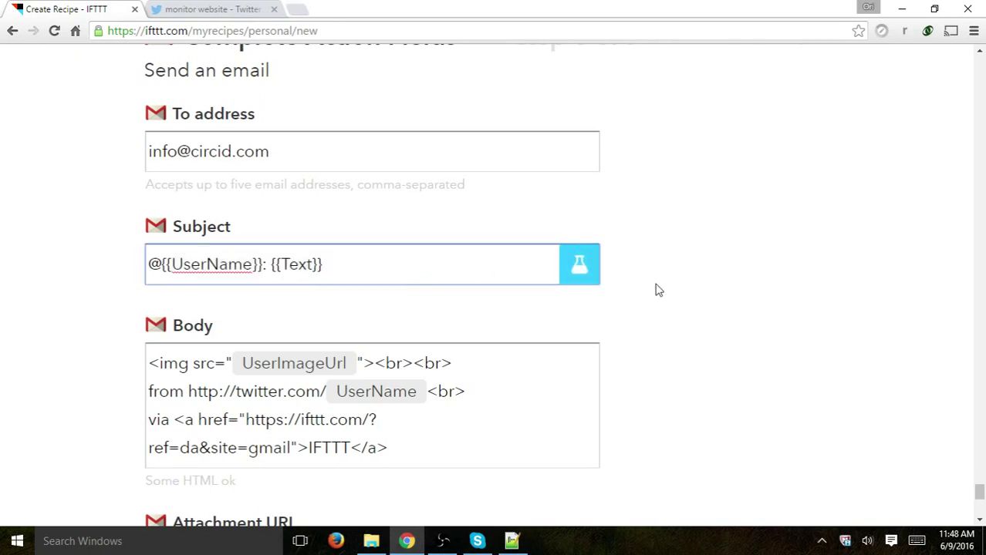
pyautogui.scroll(-2, 659, 289)
pyautogui.scroll(-3, 660, 289)
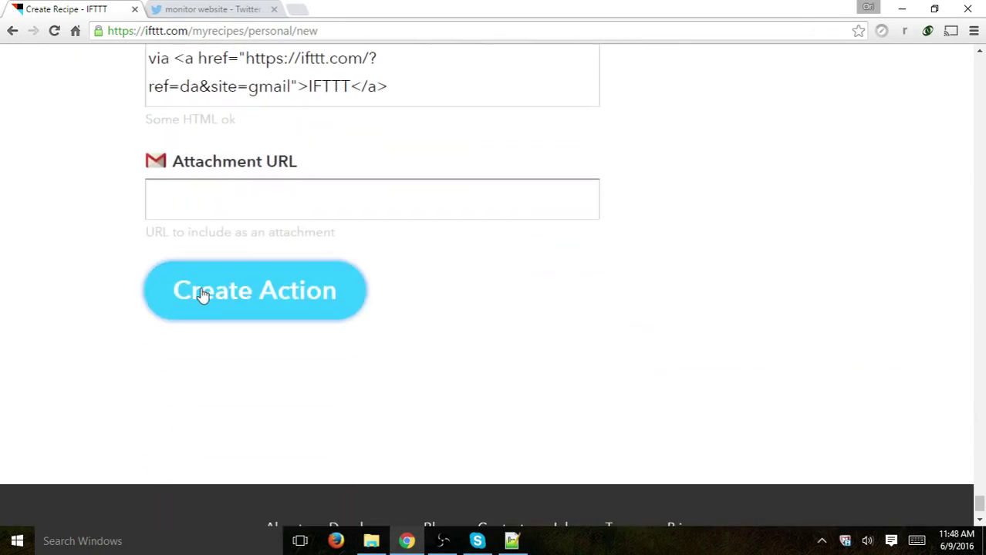
pyautogui.click(202, 295)
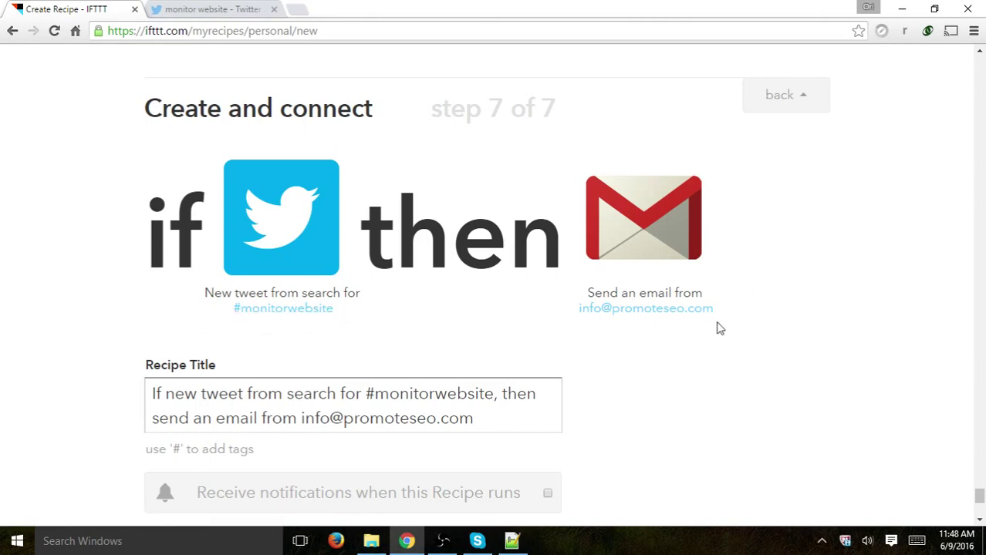
# - Create the recipe with its auto-generated title
pyautogui.scroll(-3, 754, 333)
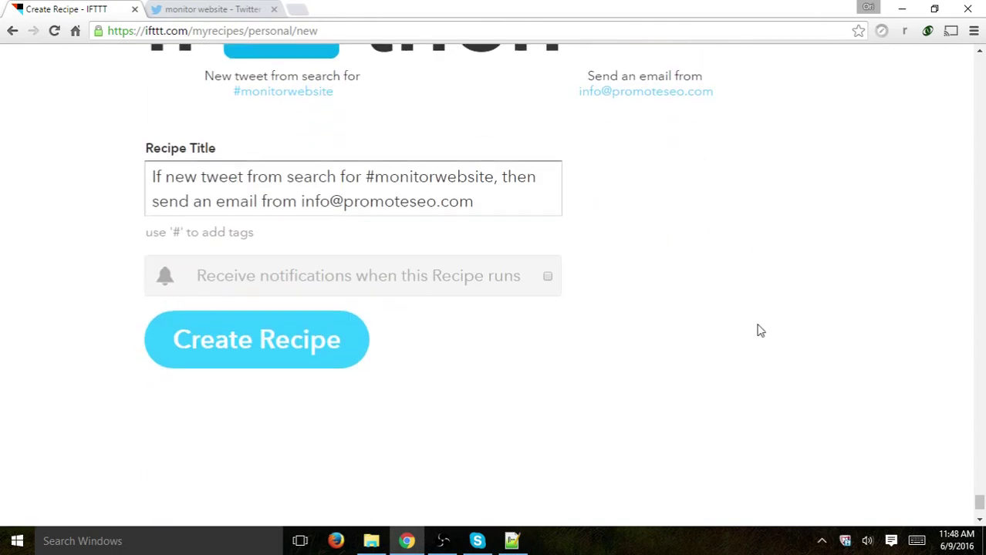
pyautogui.click(257, 342)
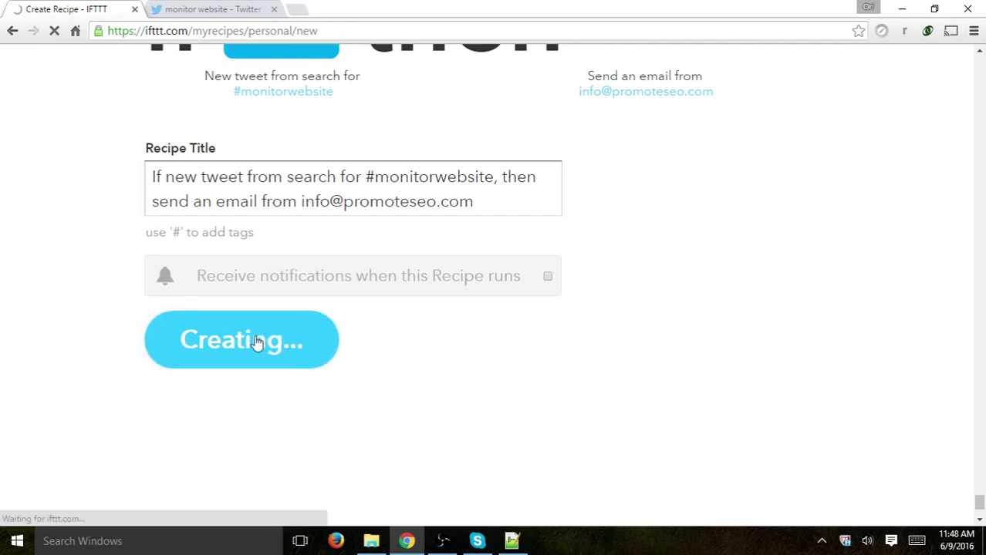